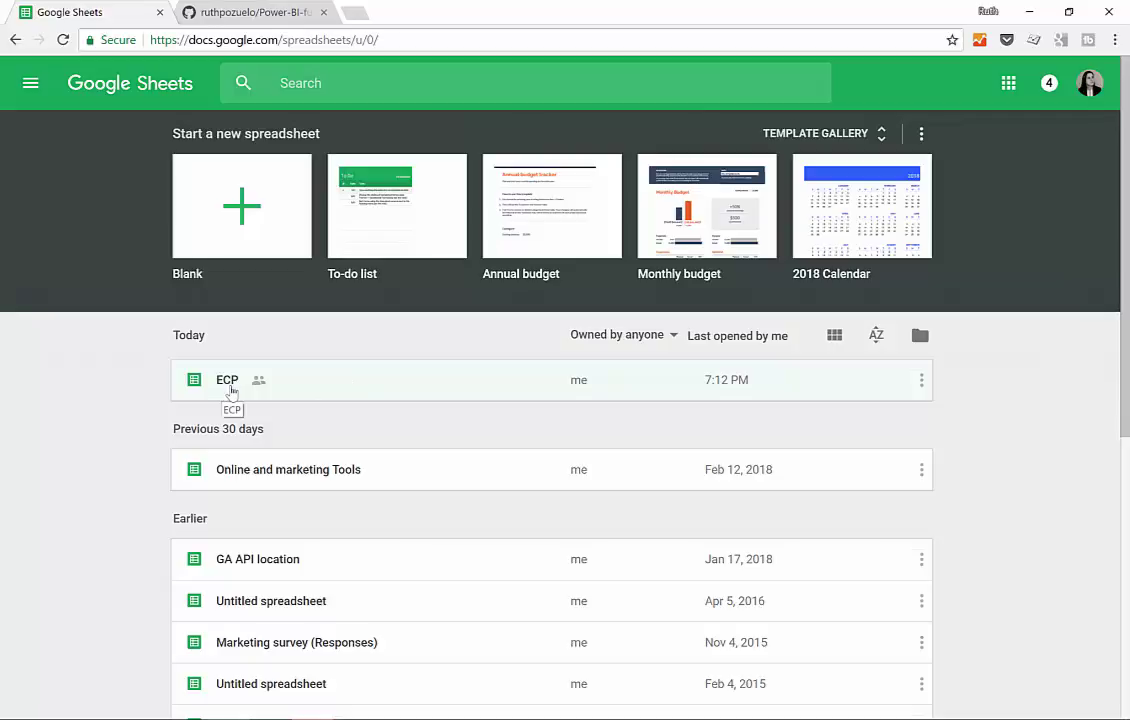
- Open the ECP spreadsheet and copy its view-only shareable link from File > Share
click(228, 385)
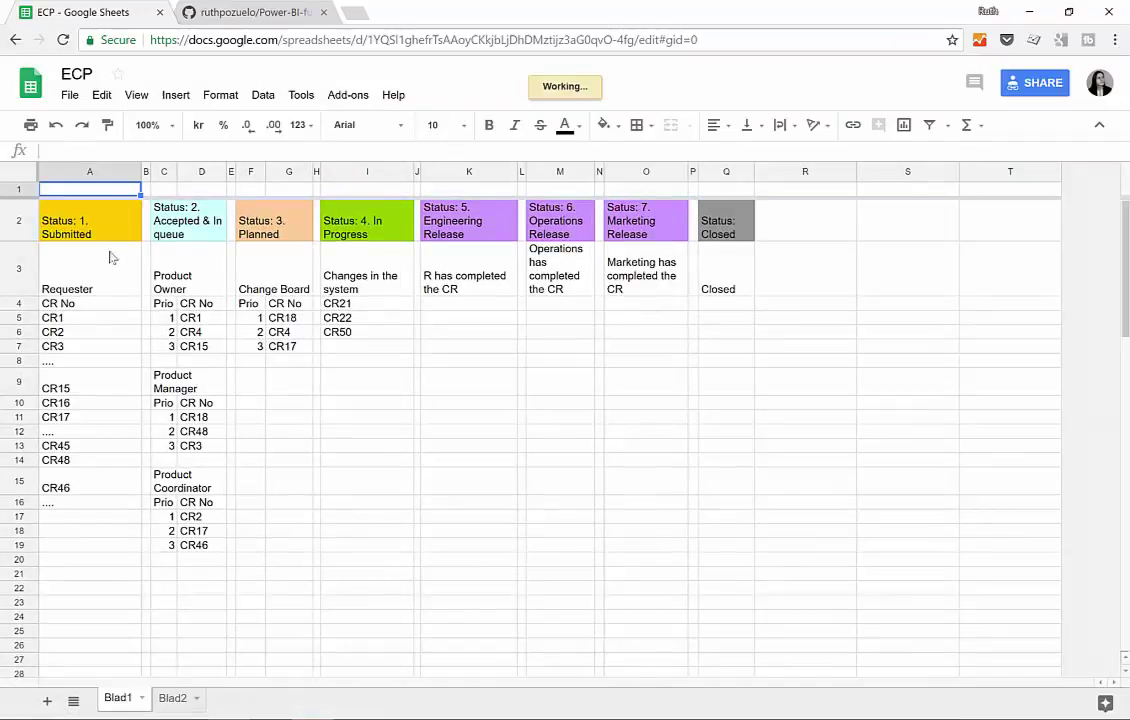
click(69, 96)
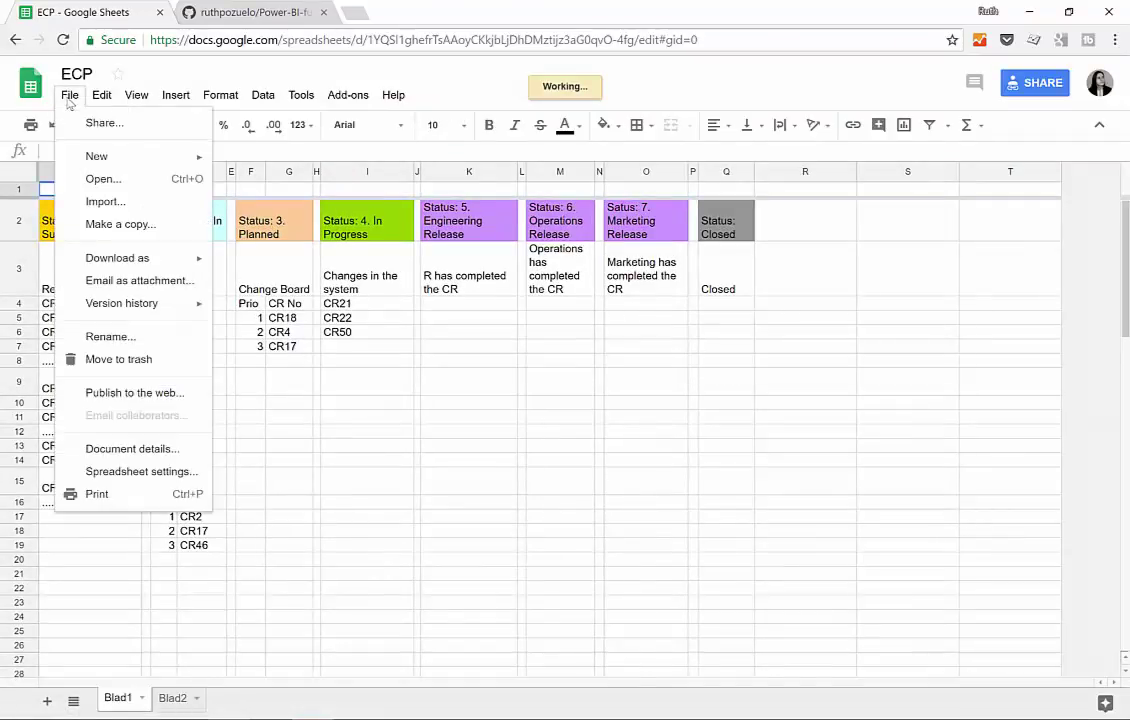
click(89, 124)
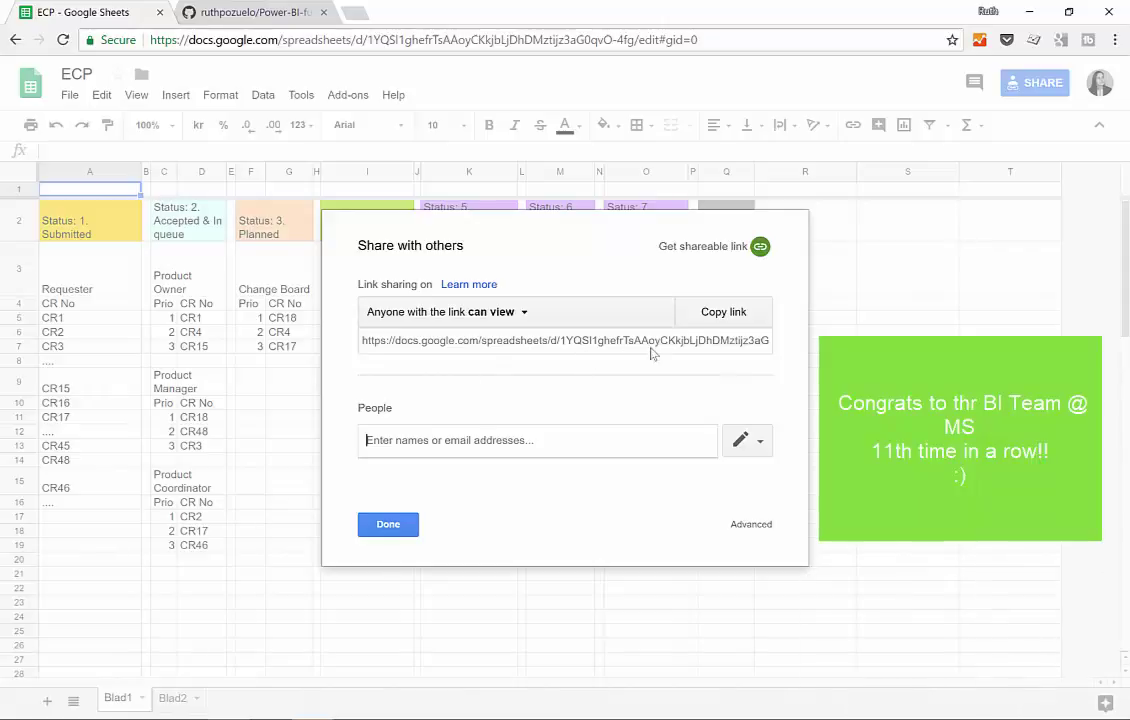
click(739, 321)
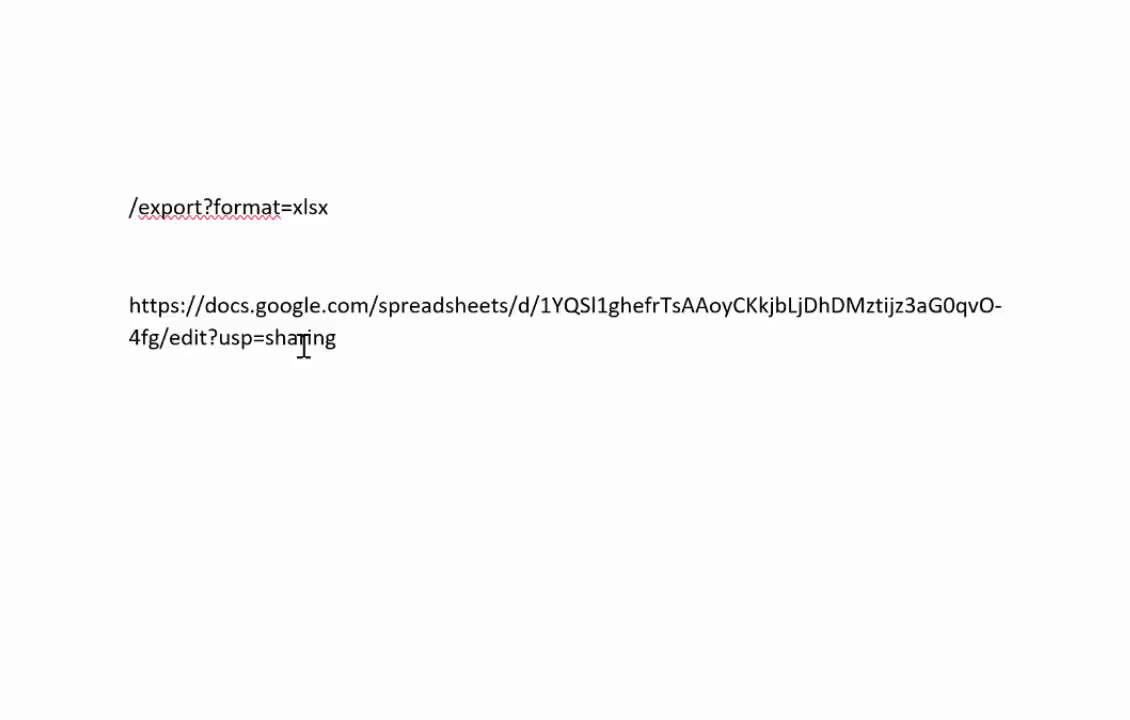
- Replace the link's edit?usp=sharing ending with /export?format=xlsx, then select the whole export URL
drag(161, 207, 327, 207)
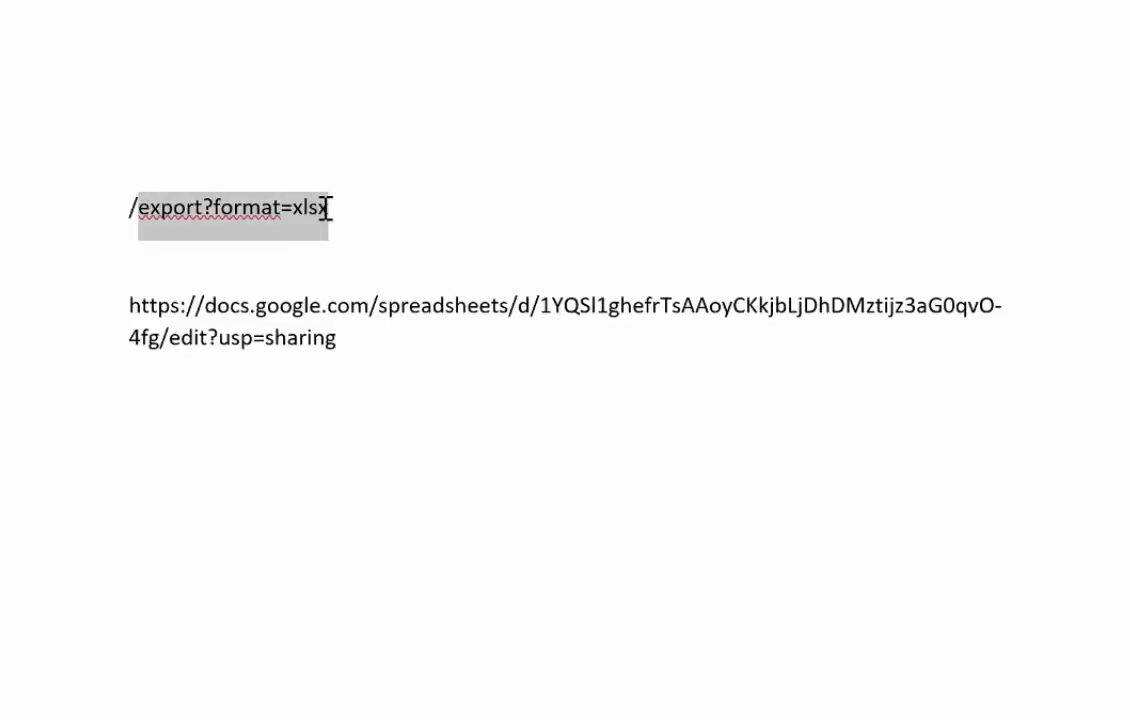
drag(337, 338, 179, 331)
key(ctrl+v)
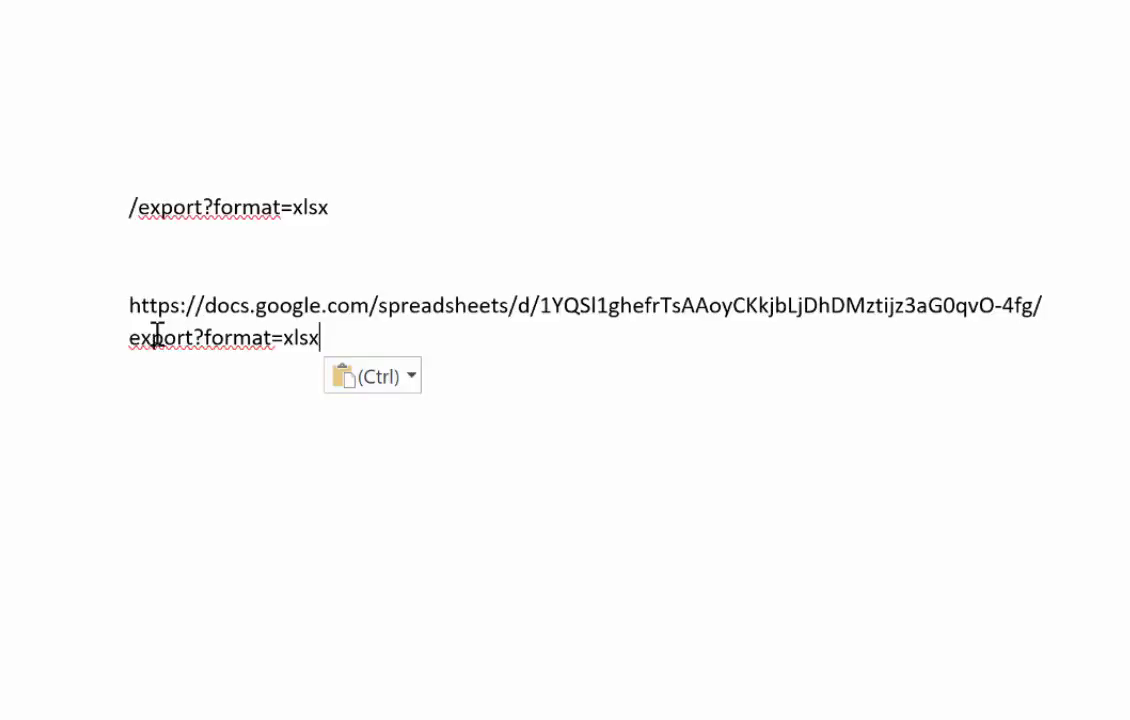
key(Left)
key(Right)
click(318, 337)
triple_click(129, 308)
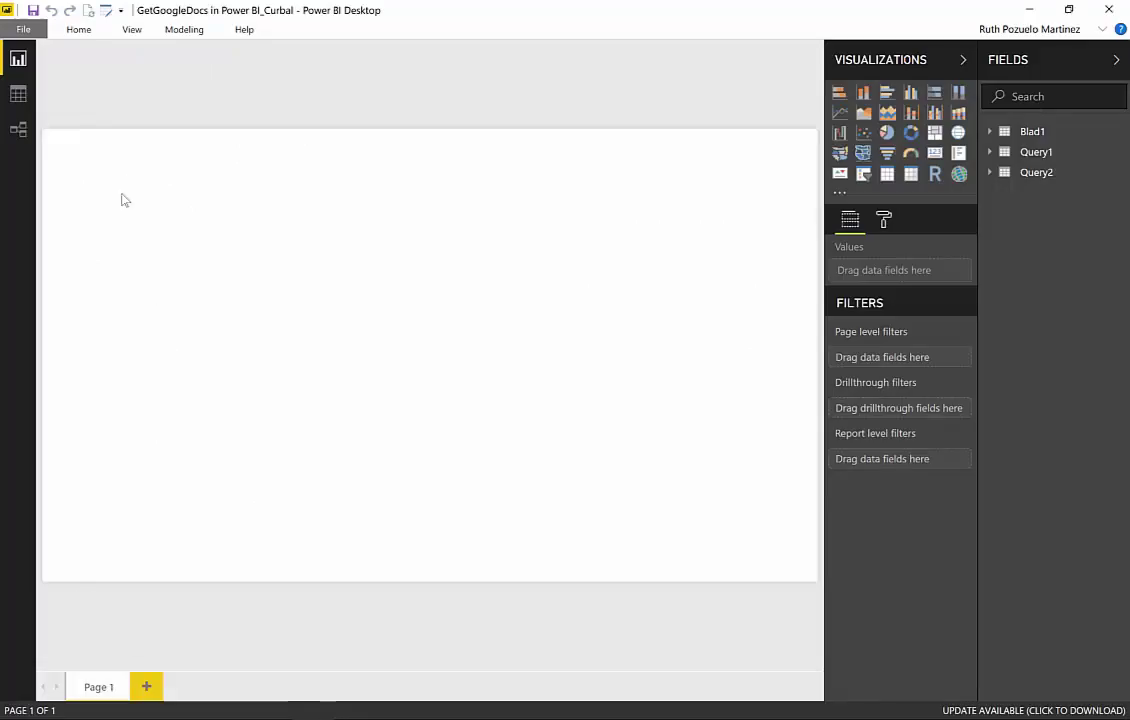
- Connect to the pasted export URL as a Web data source
click(78, 30)
click(143, 93)
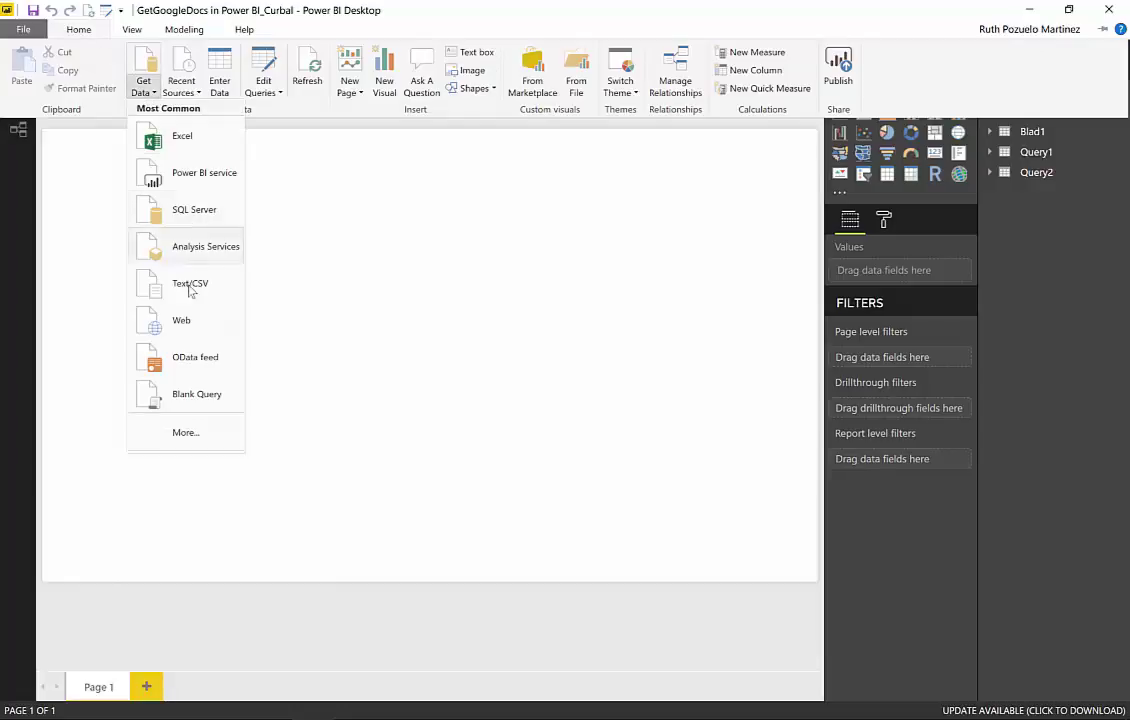
click(160, 325)
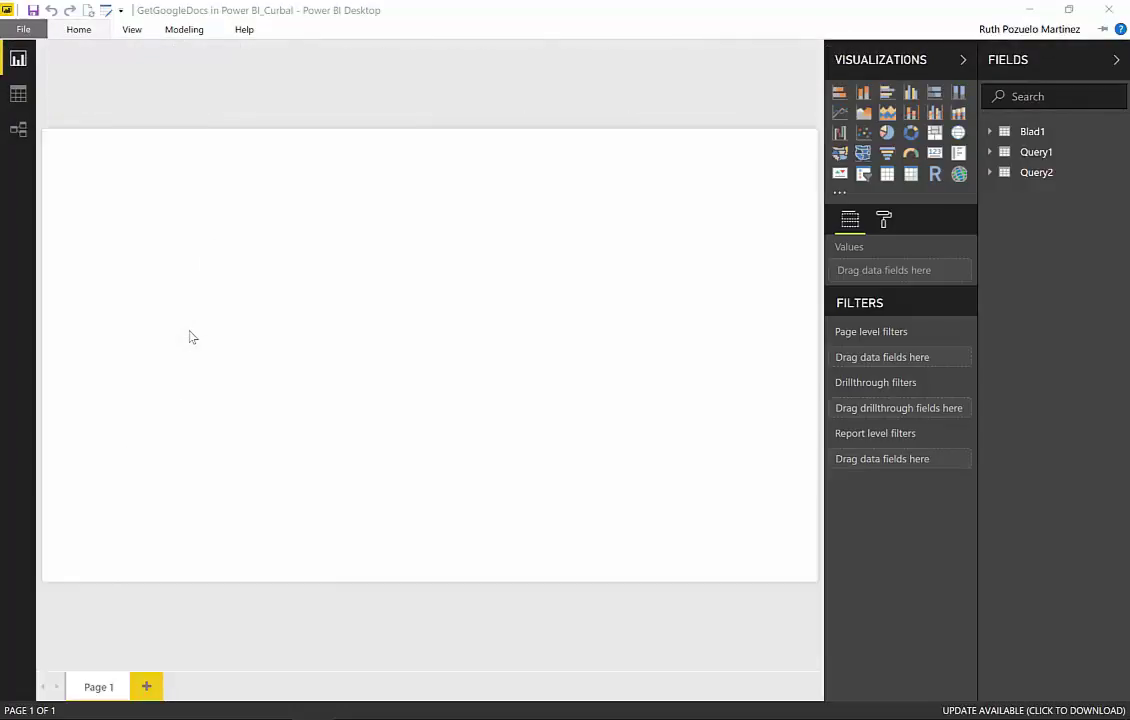
key(ctrl+v)
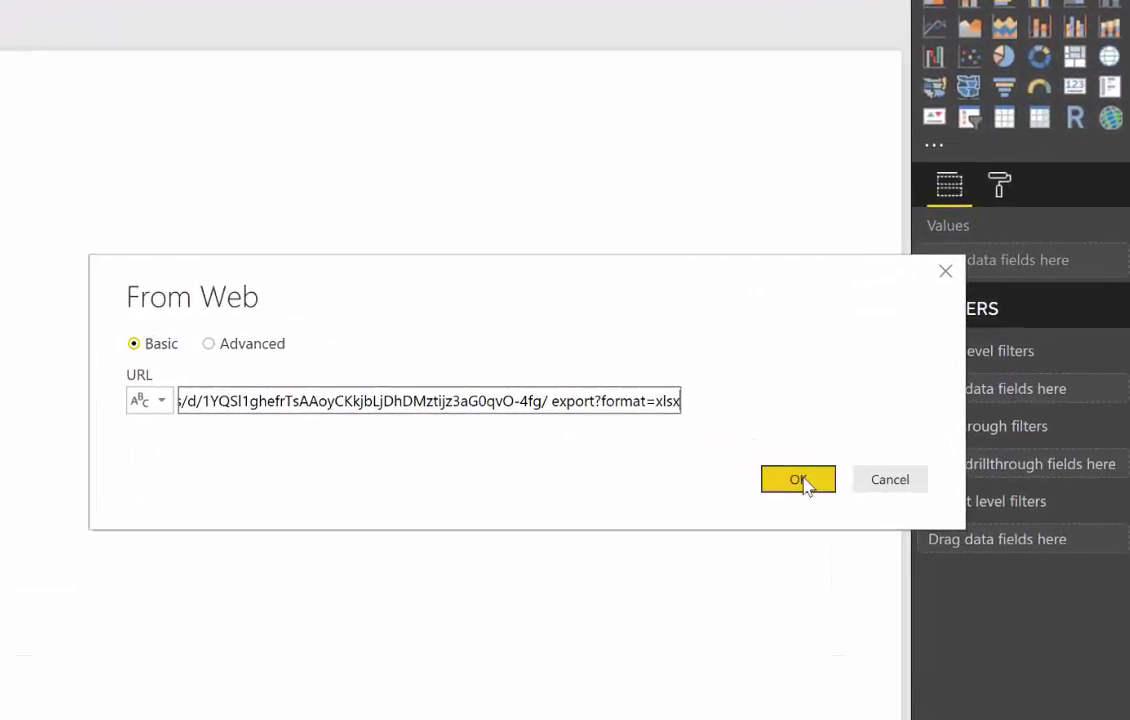
click(805, 481)
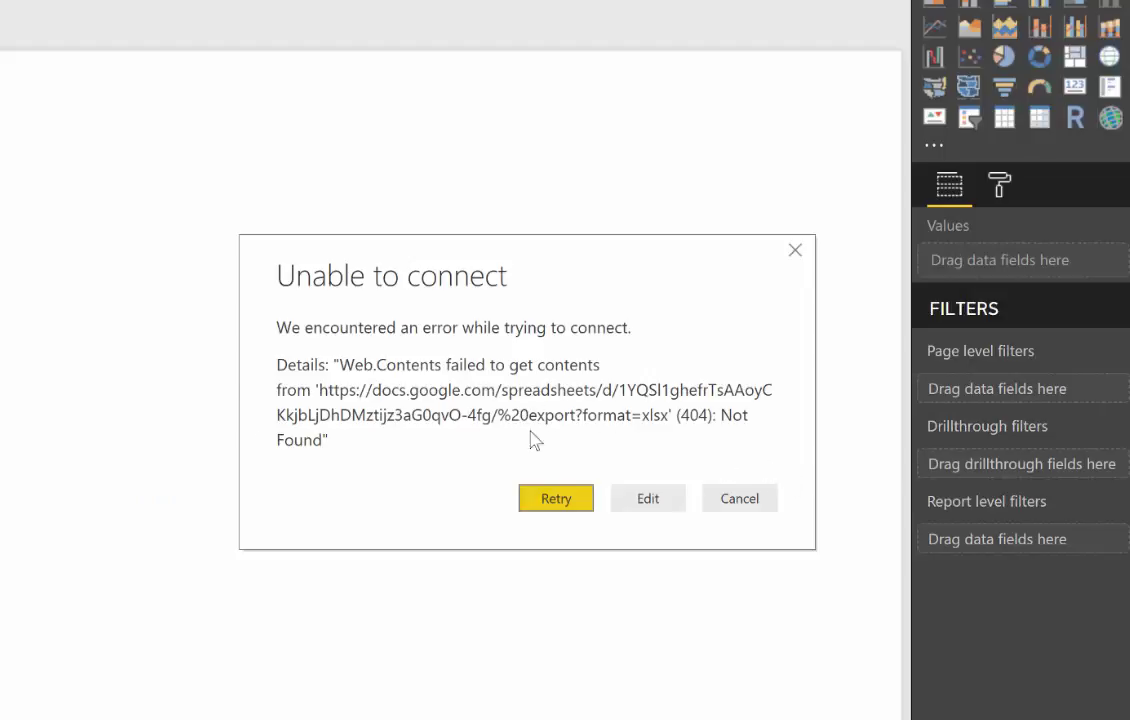
- Edit the failing URL and delete the stray space before 'export'
click(644, 505)
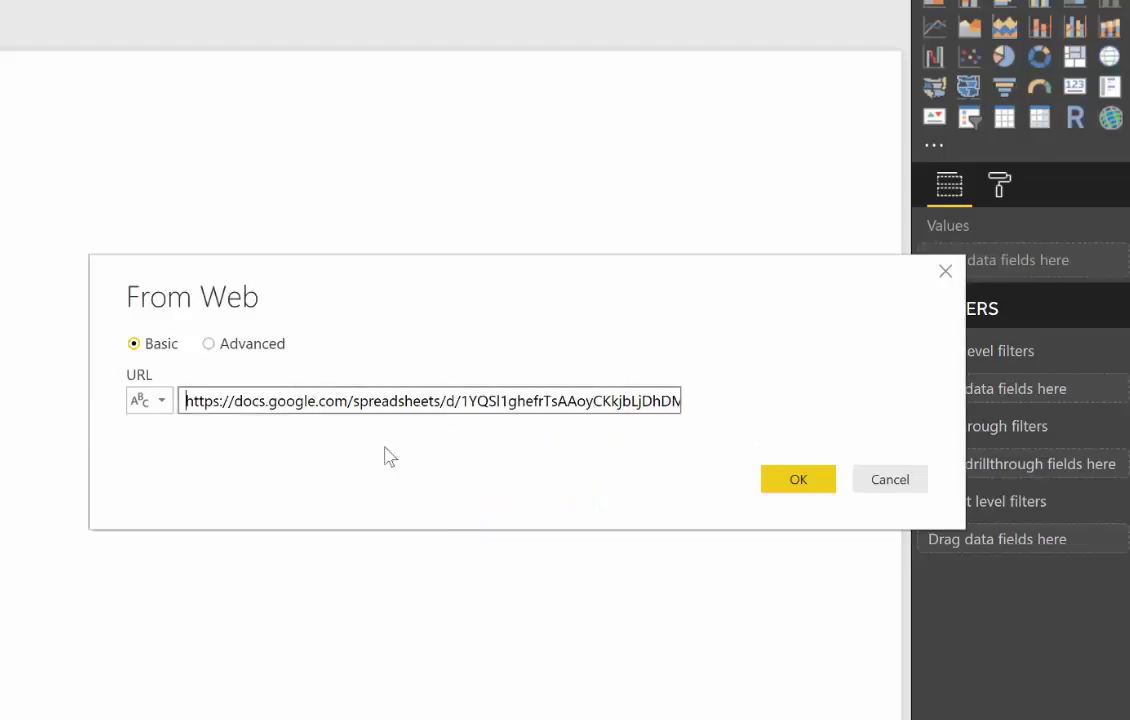
key(Right)
key(Right)
key(Right)
key(Right)
key(Right)
key(Right)
key(Right)
key(Right)
key(Right)
key(Right)
key(Right)
key(Right)
key(Right)
key(Right)
key(Right)
key(Right)
key(Right)
key(Right)
key(Right)
key(Right)
key(Left)
key(Left)
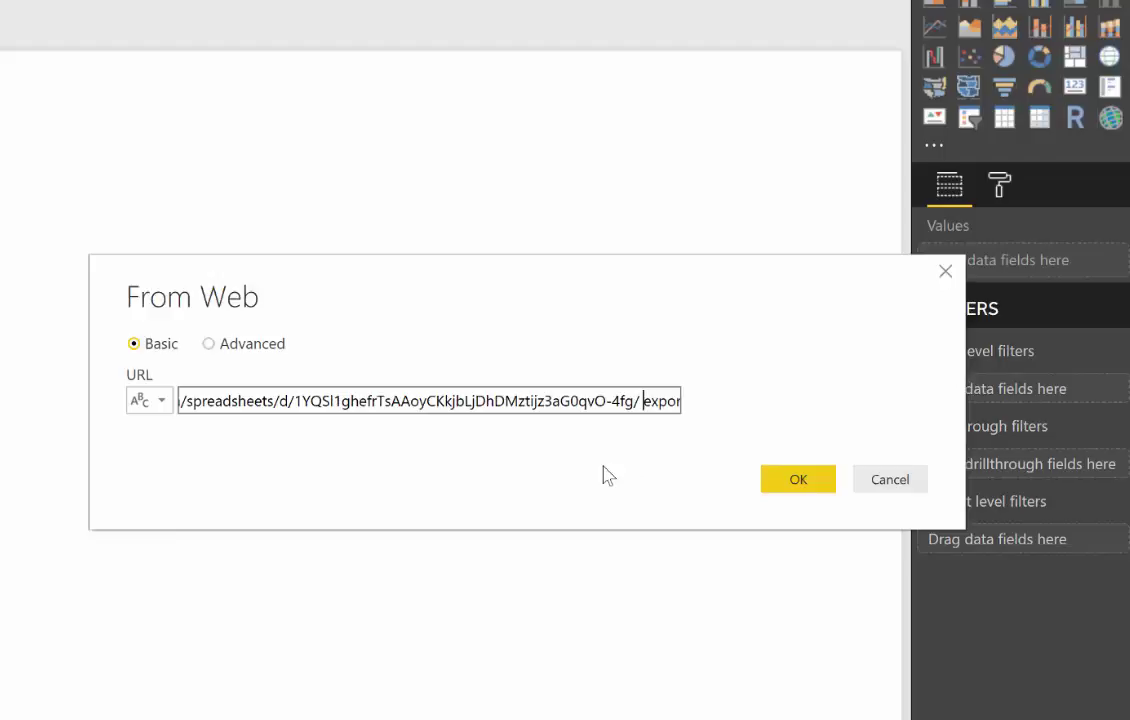
key(BackSpace)
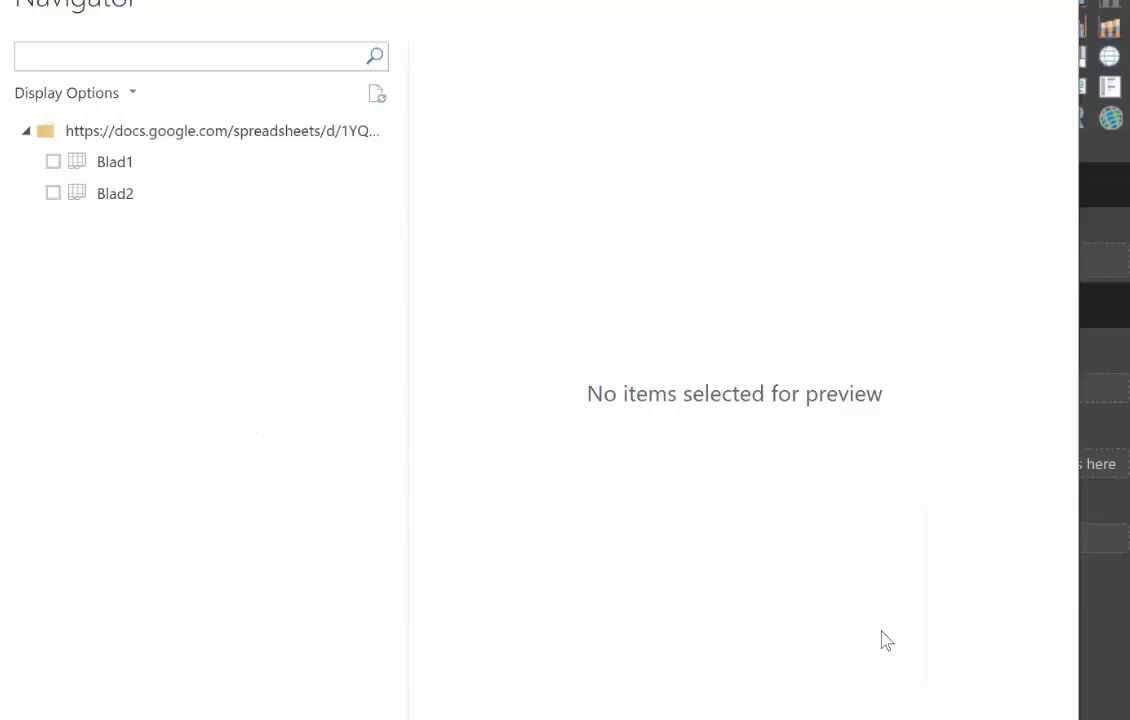
- Preview and tick the Blad1 sheet in the Navigator, then send it to the query editor
click(127, 168)
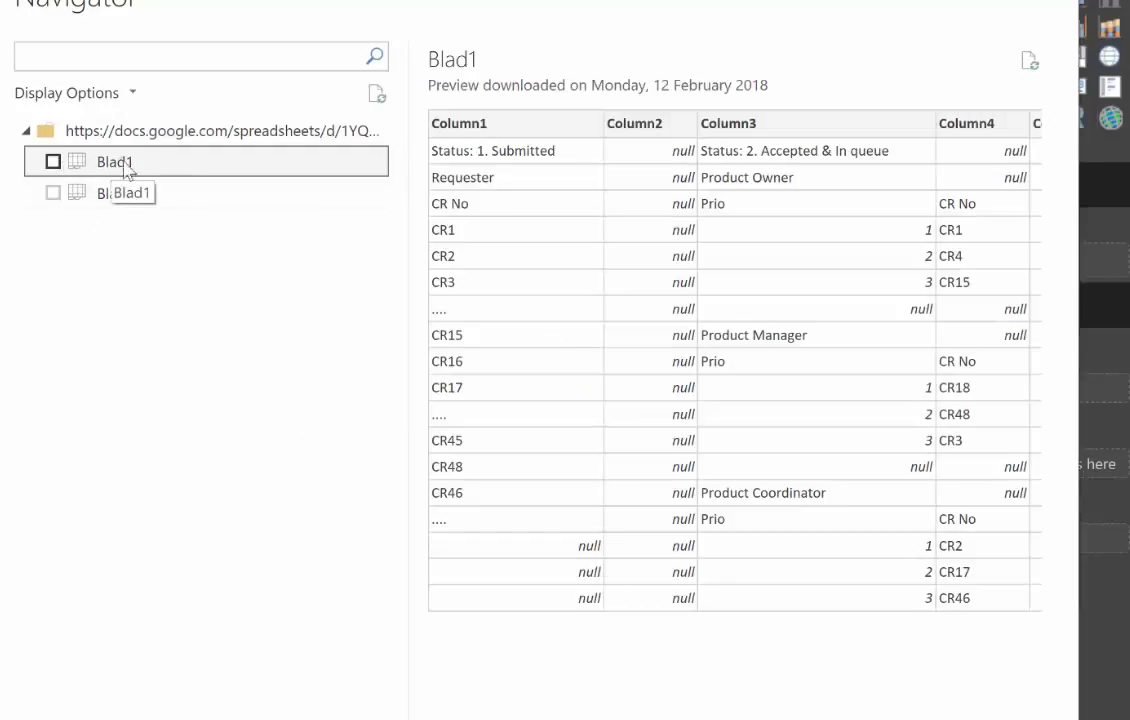
click(53, 161)
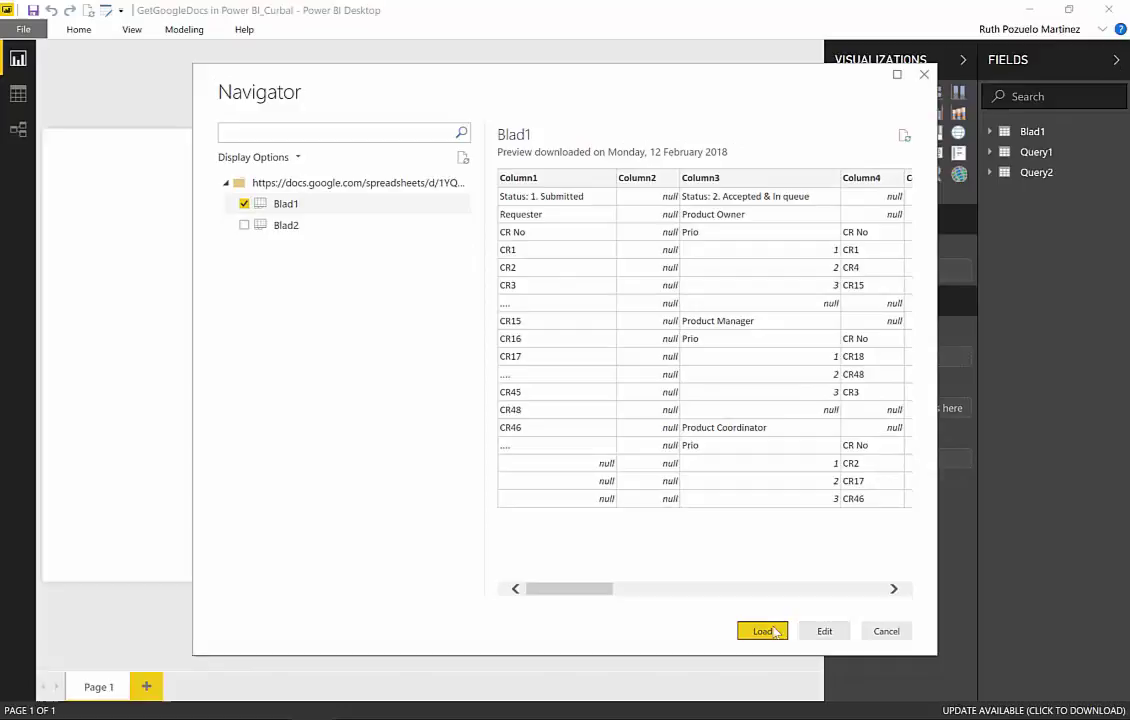
click(824, 631)
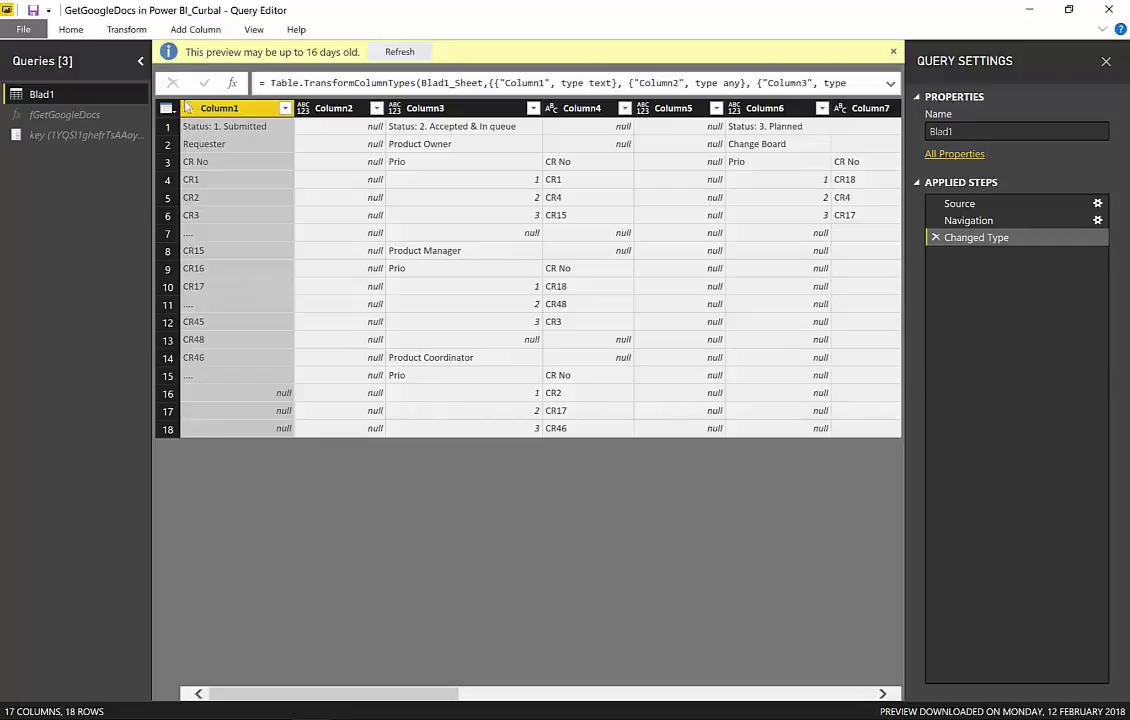
- Select fGetGoogleDocs in the Queries pane to show its parameter page
click(67, 118)
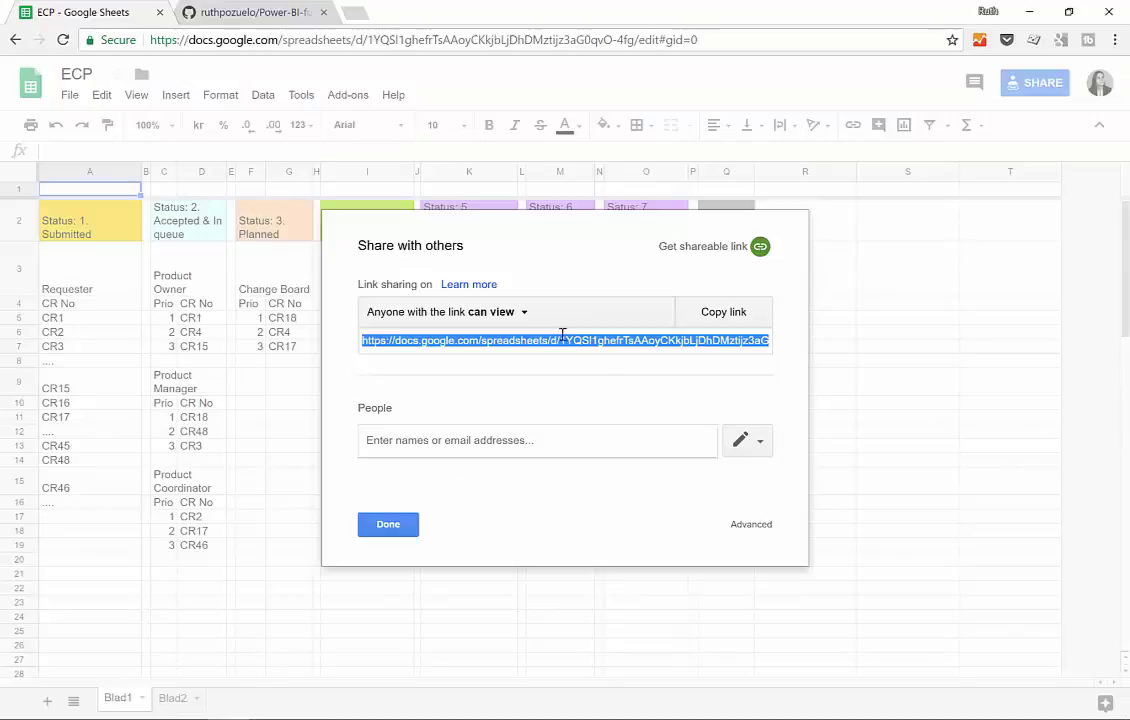
- View the Get data from Google Docs.pq code on GitHub, then return to Power BI
click(249, 12)
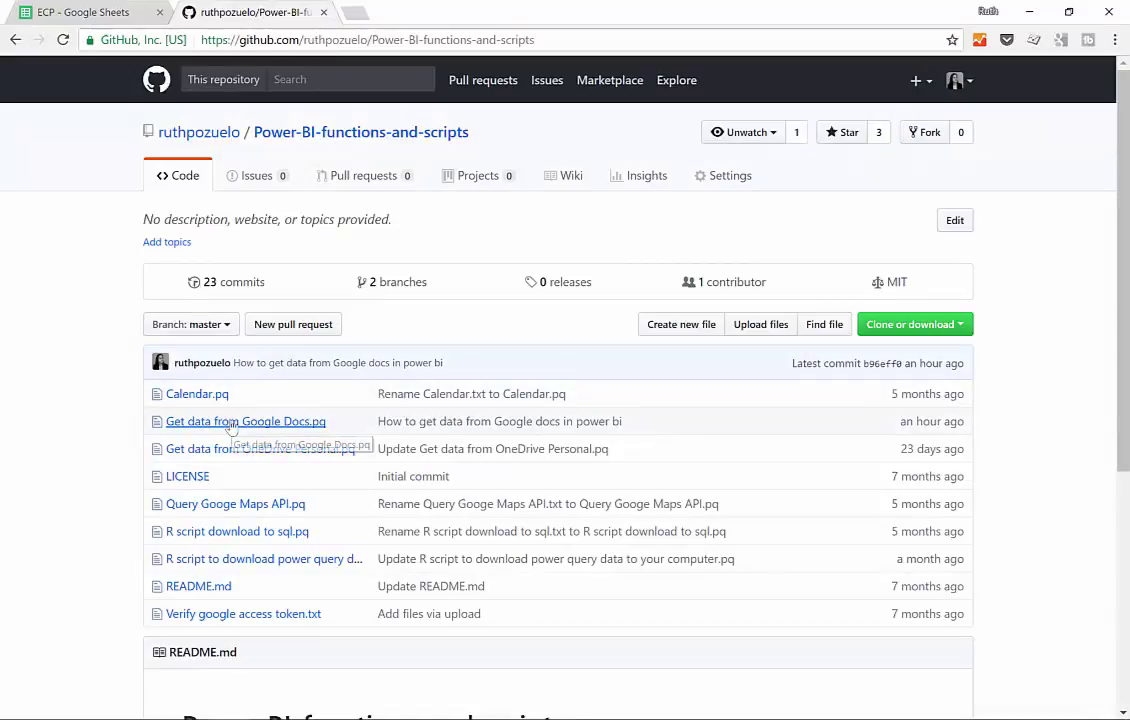
click(231, 424)
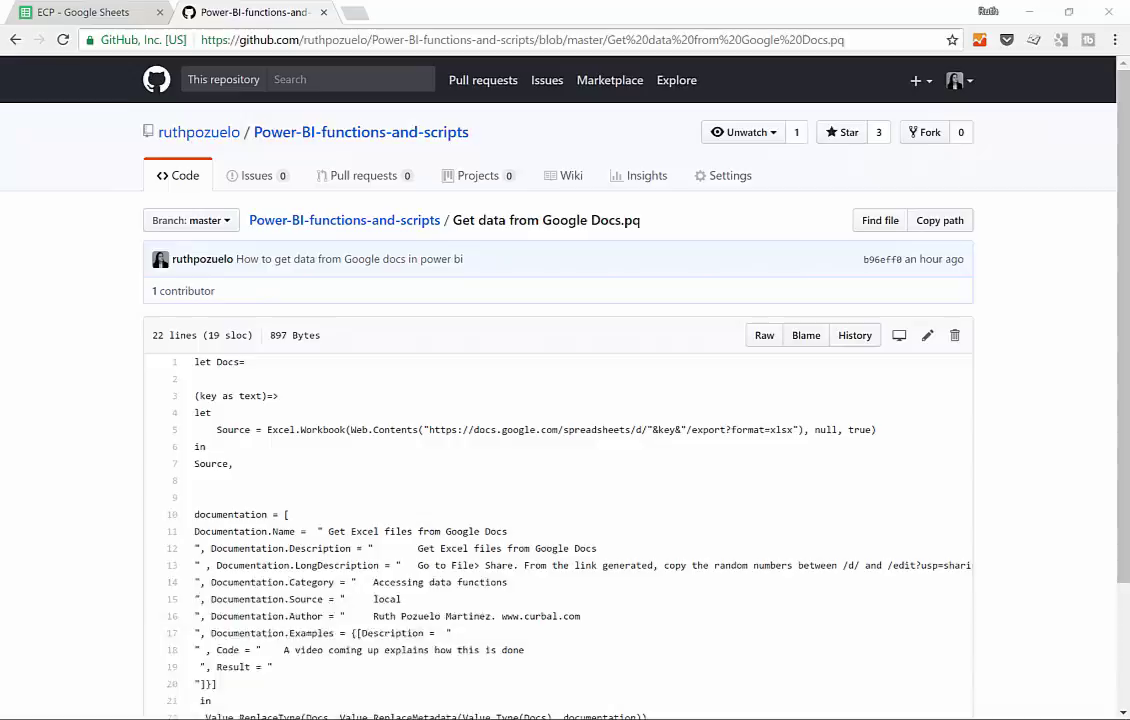
click(343, 600)
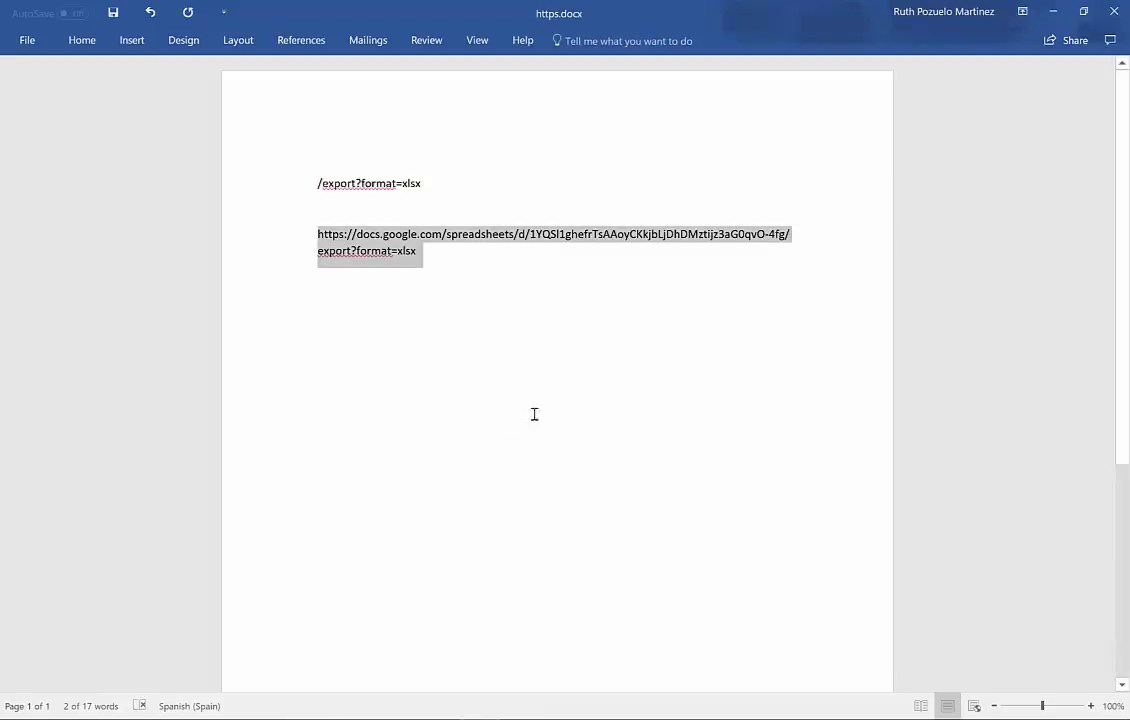
- Select the spreadsheet ID between /d/ and the next slash in the Word export URL
click(605, 386)
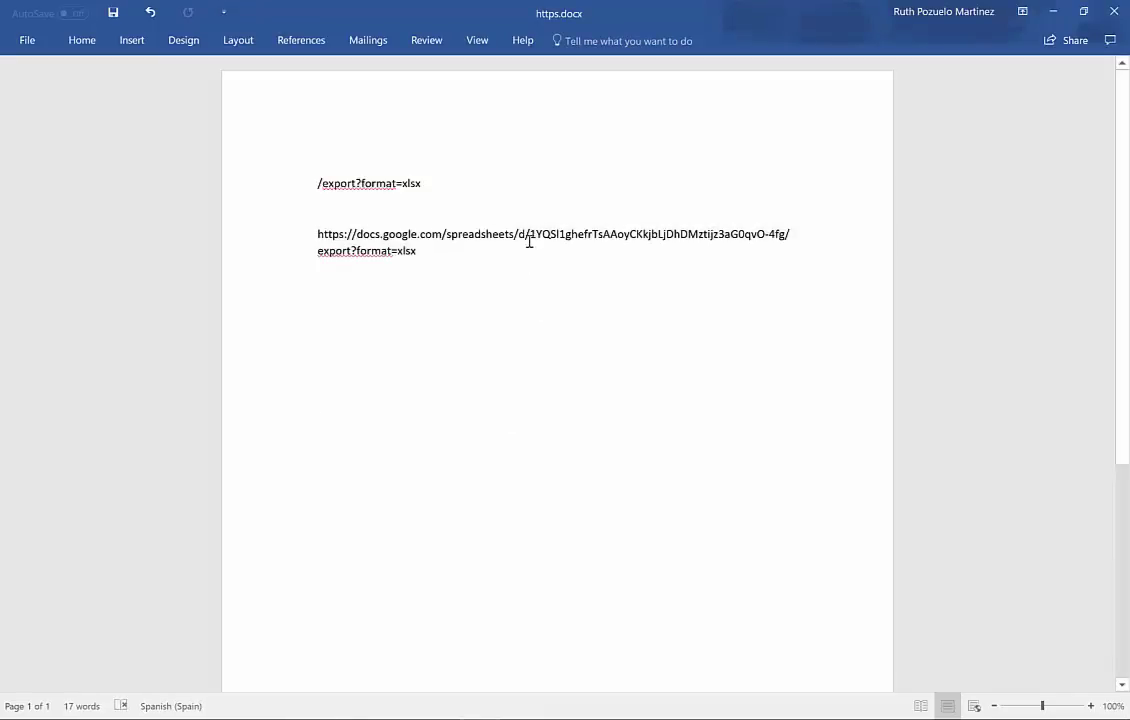
drag(530, 238, 444, 222)
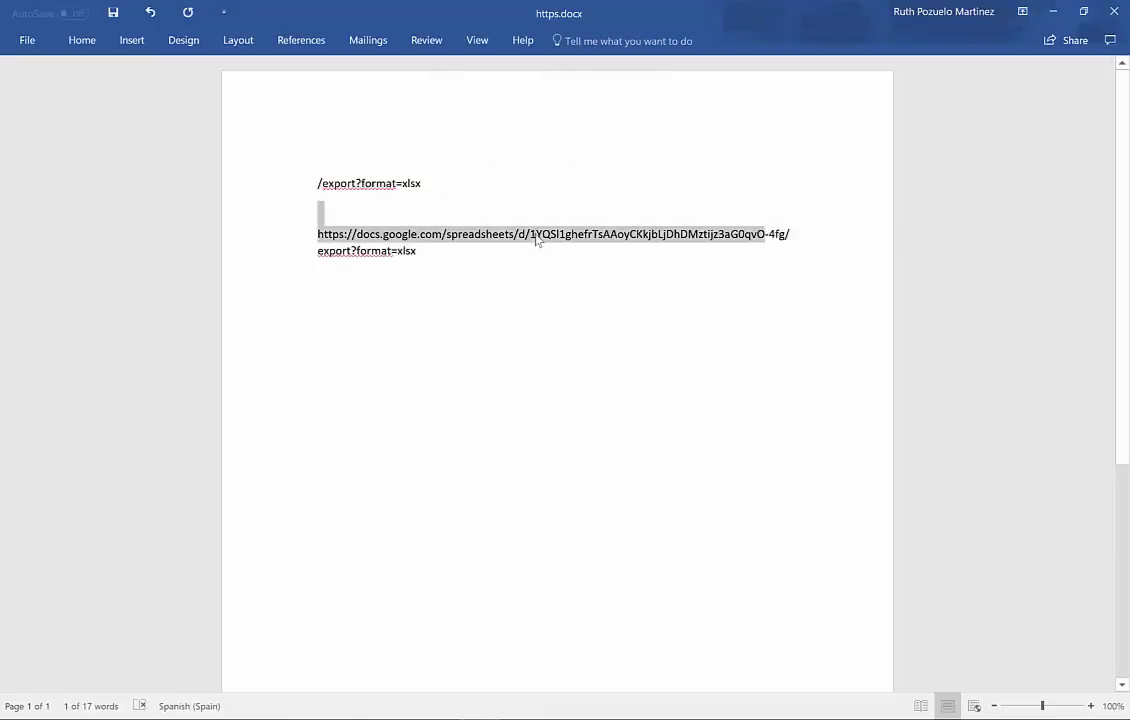
drag(535, 240, 532, 240)
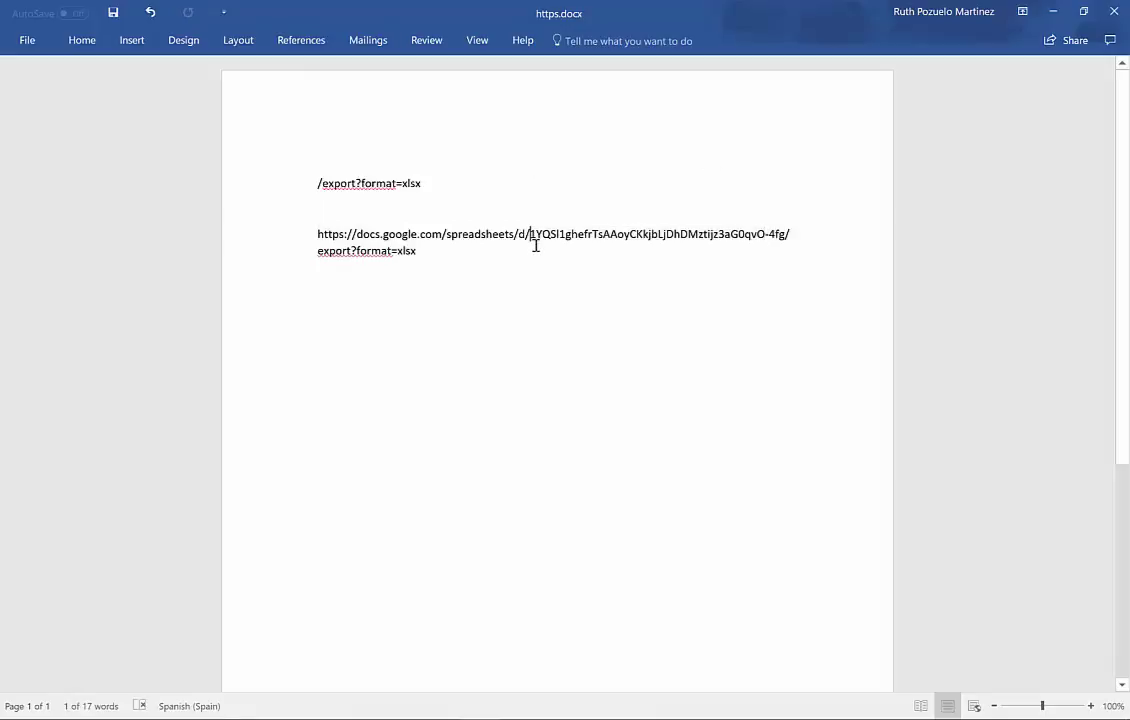
click(533, 240)
key(shift+Right)
key(shift+Right)
key(shift+Right)
key(shift+Right)
key(shift+Right)
key(shift+Right)
key(shift+Right)
key(shift+Right)
key(shift+Right)
key(shift+Right)
key(shift+Right)
key(shift+Right)
key(shift+Right)
key(shift+Right)
key(shift+Right)
key(shift+Right)
key(shift+Right)
key(shift+Right)
key(shift+Right)
key(shift+Right)
key(shift+Right)
key(shift+Right)
key(shift+Right)
key(shift+Right)
key(shift+Right)
key(shift+Right)
key(shift+Right)
key(shift+Right)
key(shift+Right)
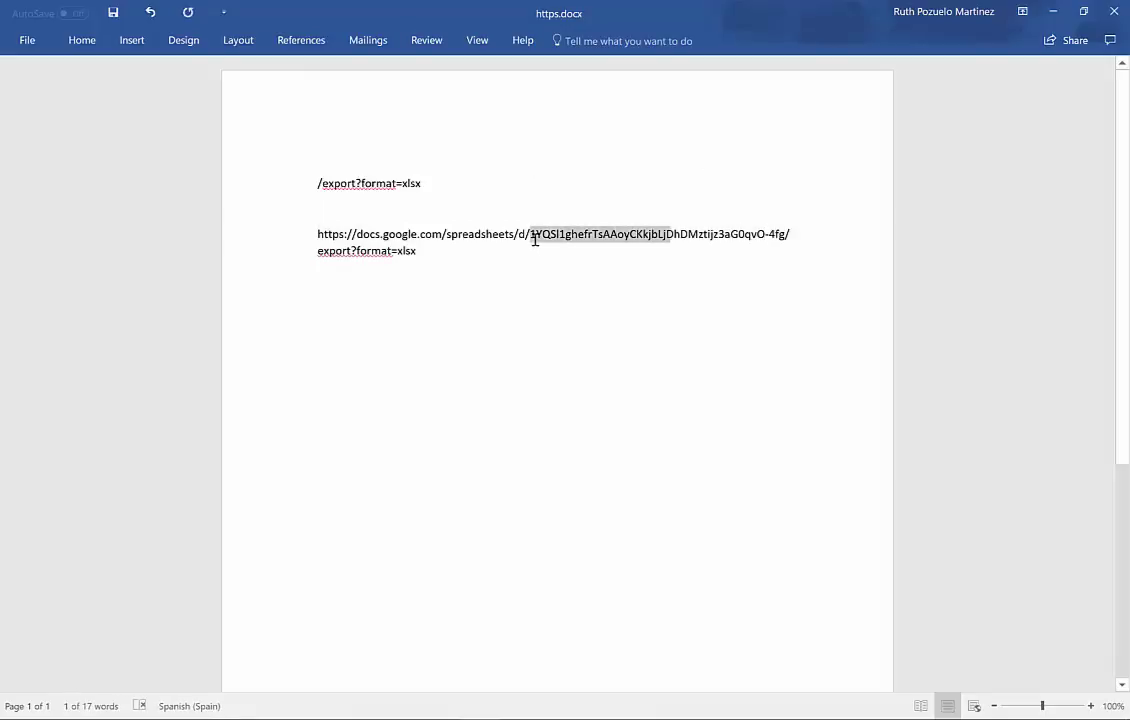
key(shift+Right)
key(shift+Right)
key(shift+Right)
key(shift+Right)
key(ctrl+c)
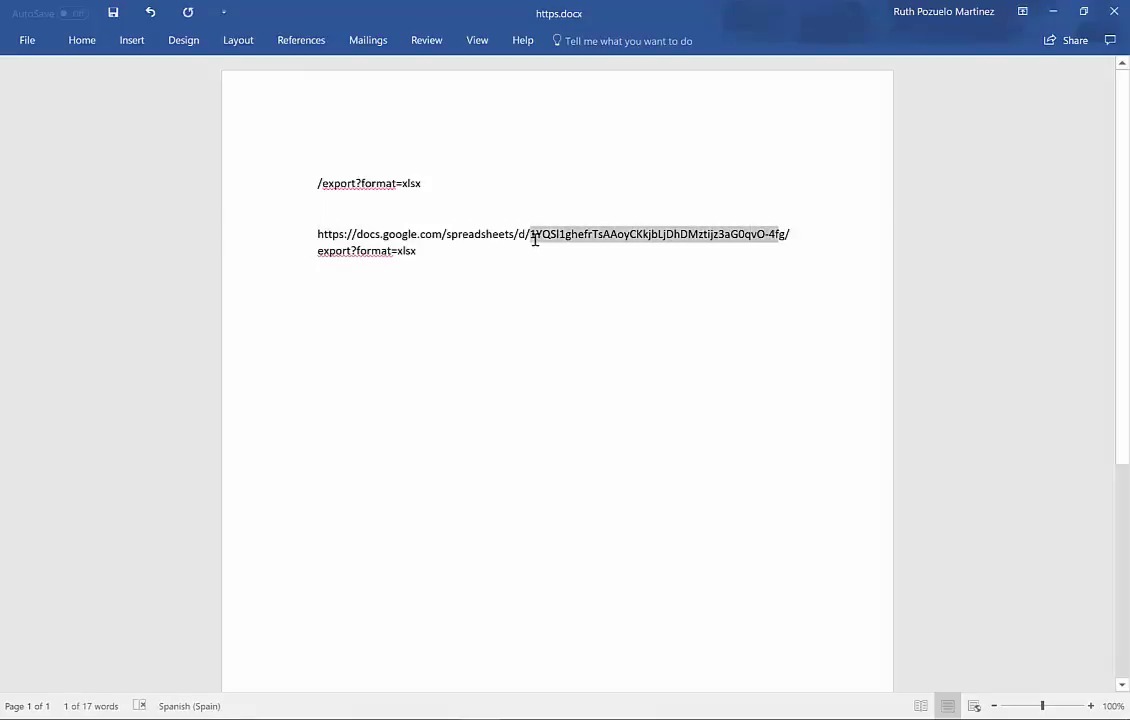
- Paste the spreadsheet ID into the fGetGoogleDocs key parameter field in Power BI
key(alt+Tab)
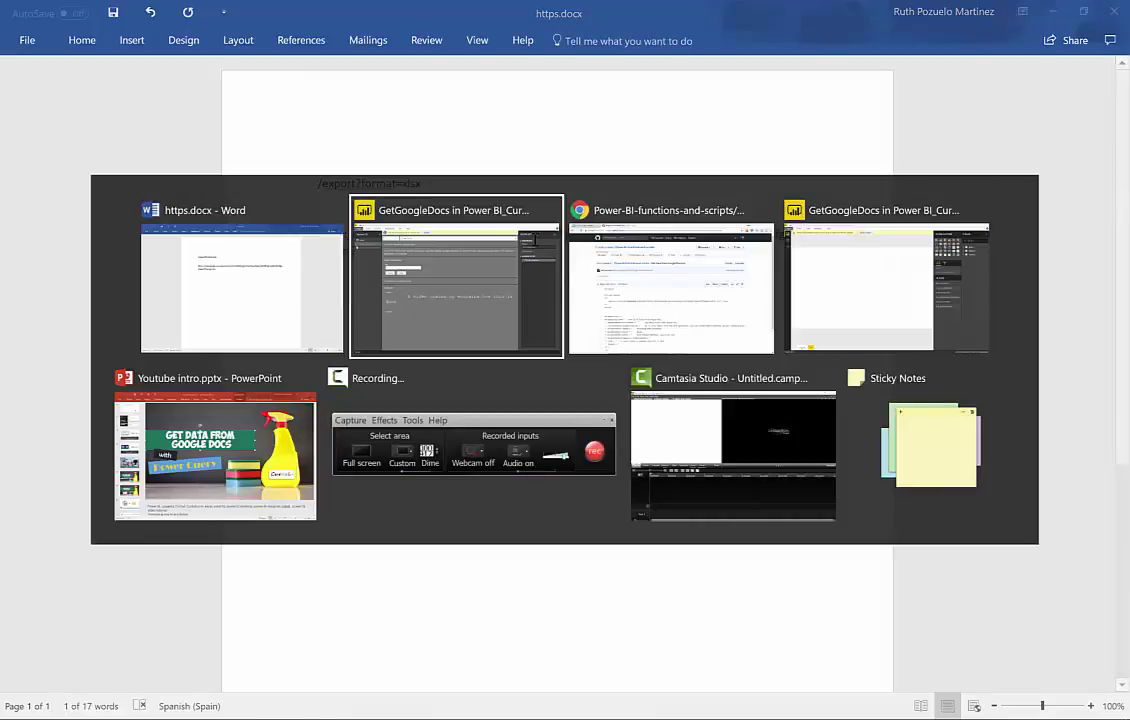
click(311, 246)
key(ctrl+v)
- Invoke fGetGoogleDocs with the spreadsheet ID and delete the leftover key query
click(197, 275)
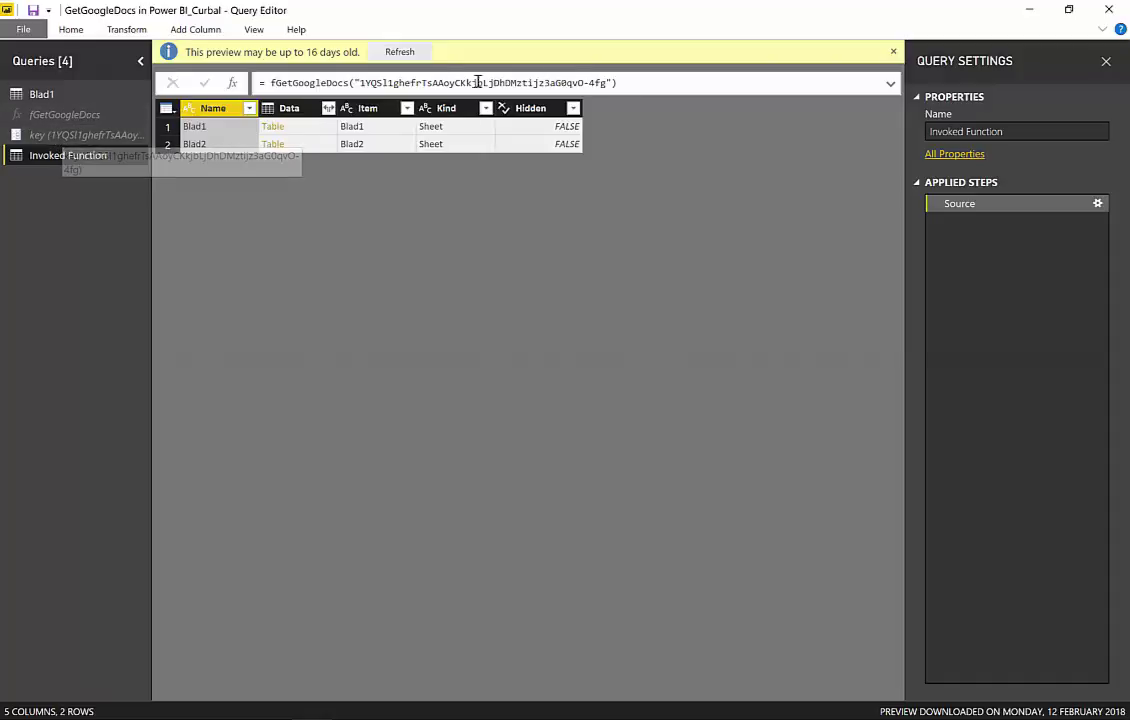
right_click(83, 136)
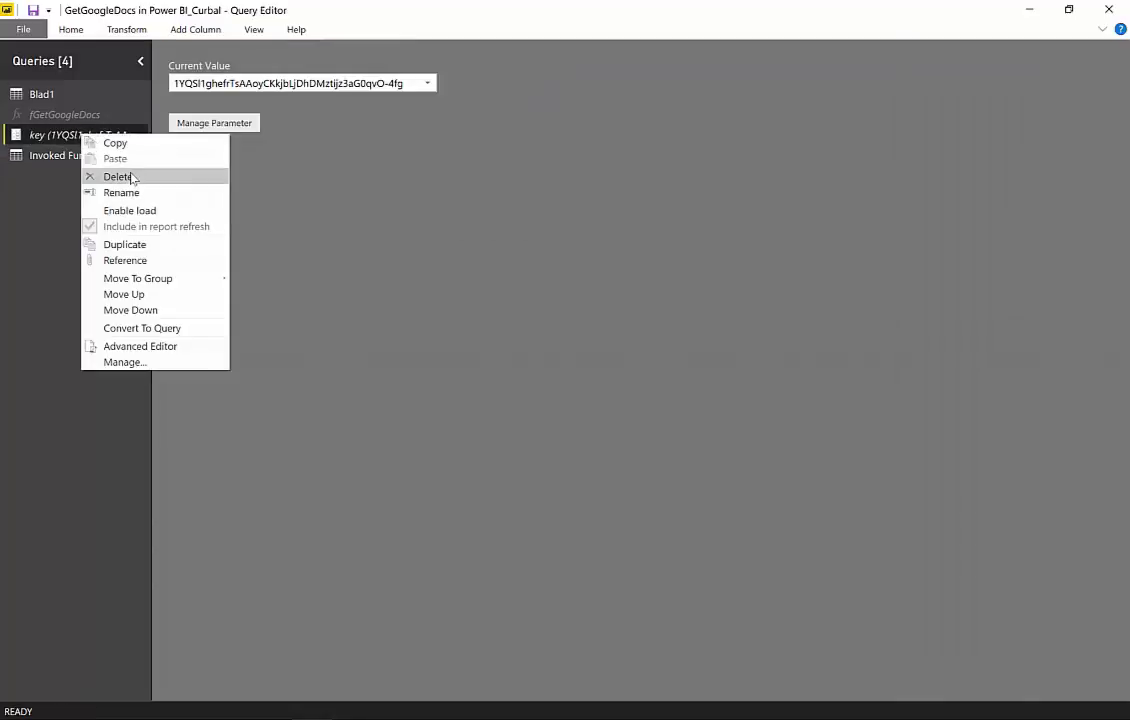
click(117, 177)
click(640, 393)
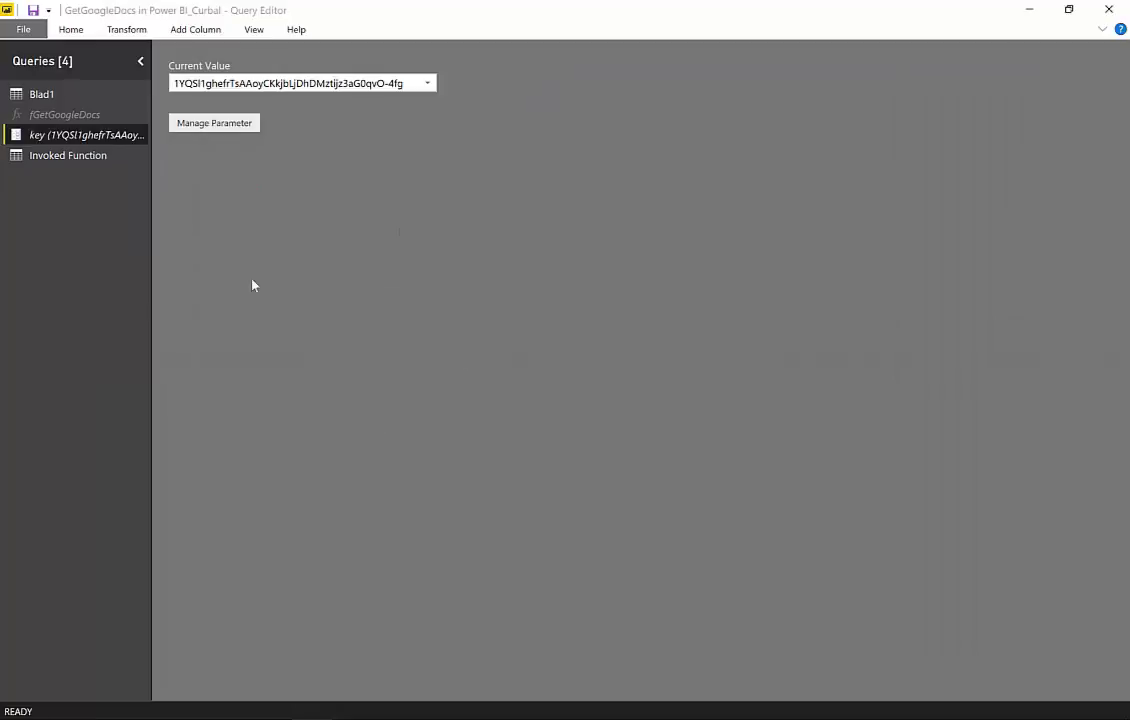
click(60, 116)
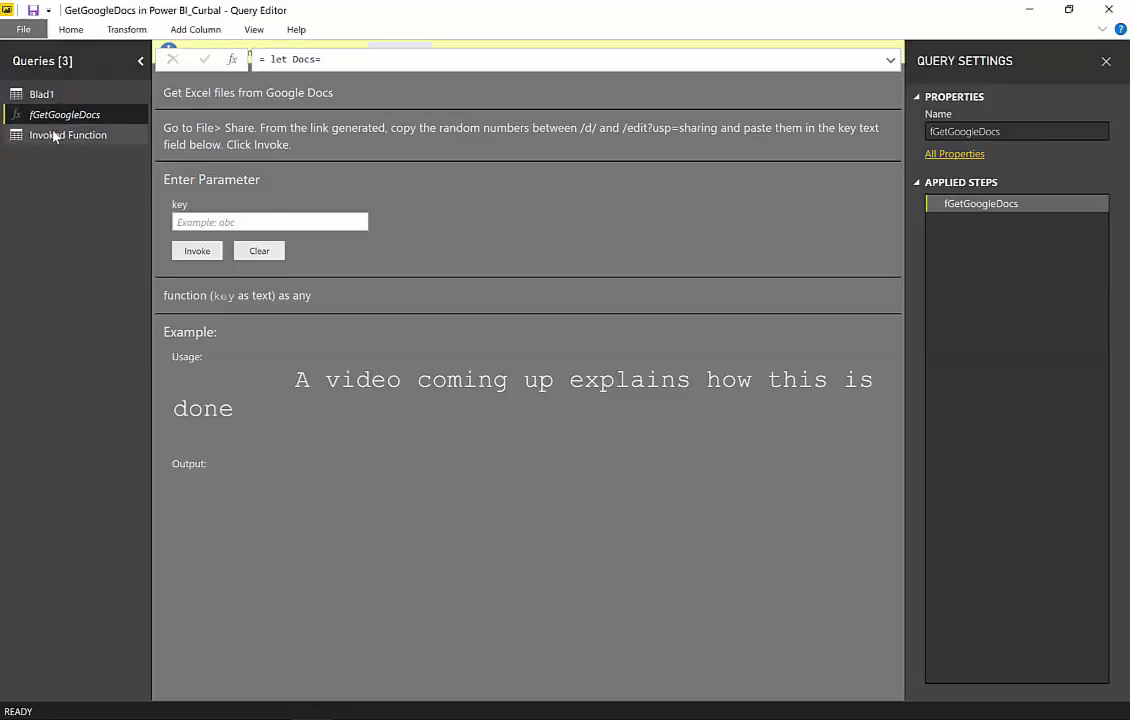